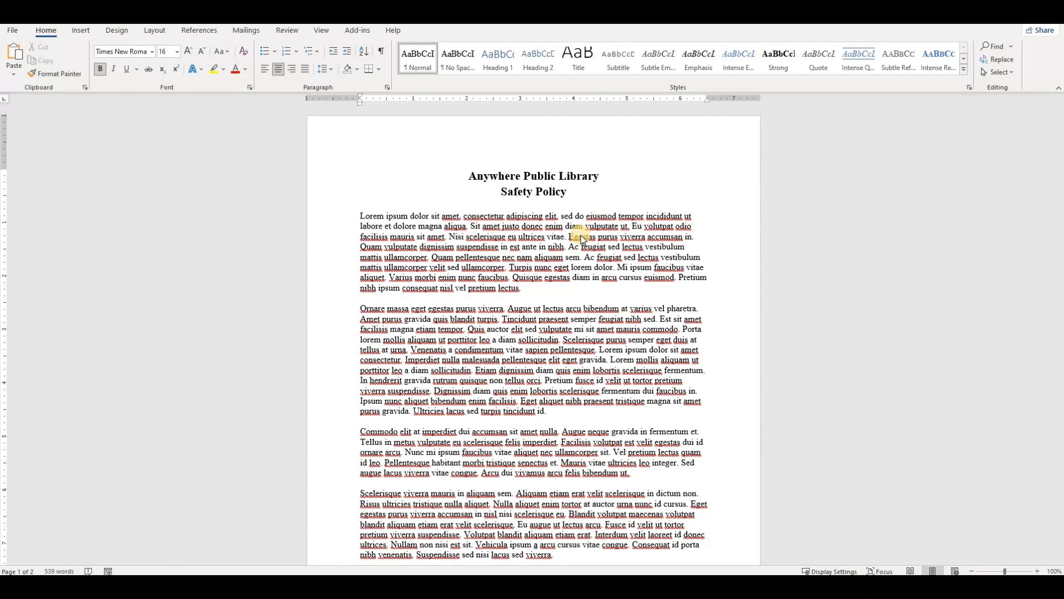
left_click(581, 238, "ctrl")
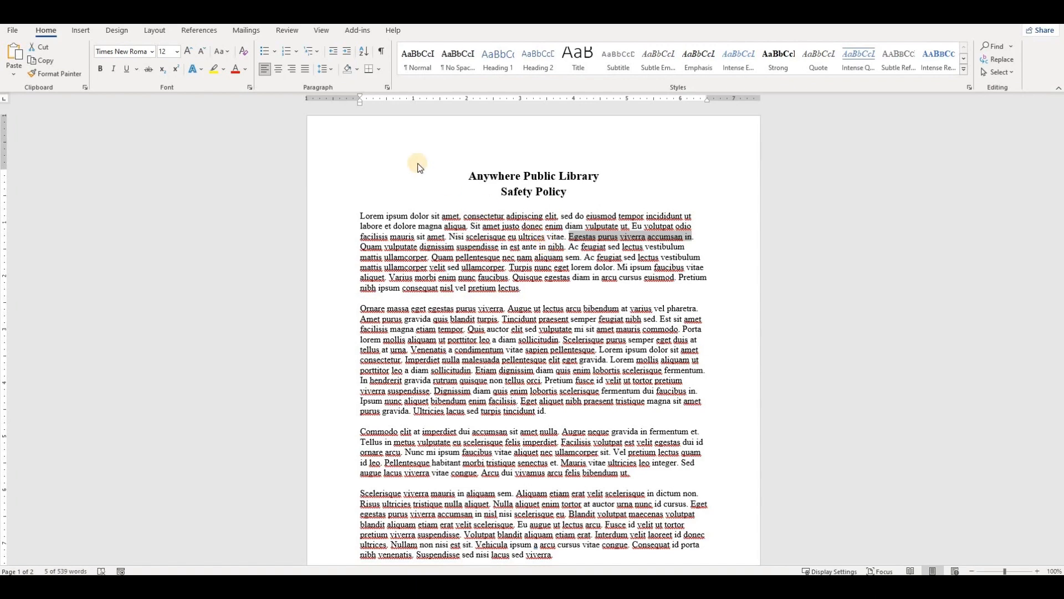
left_click(292, 34)
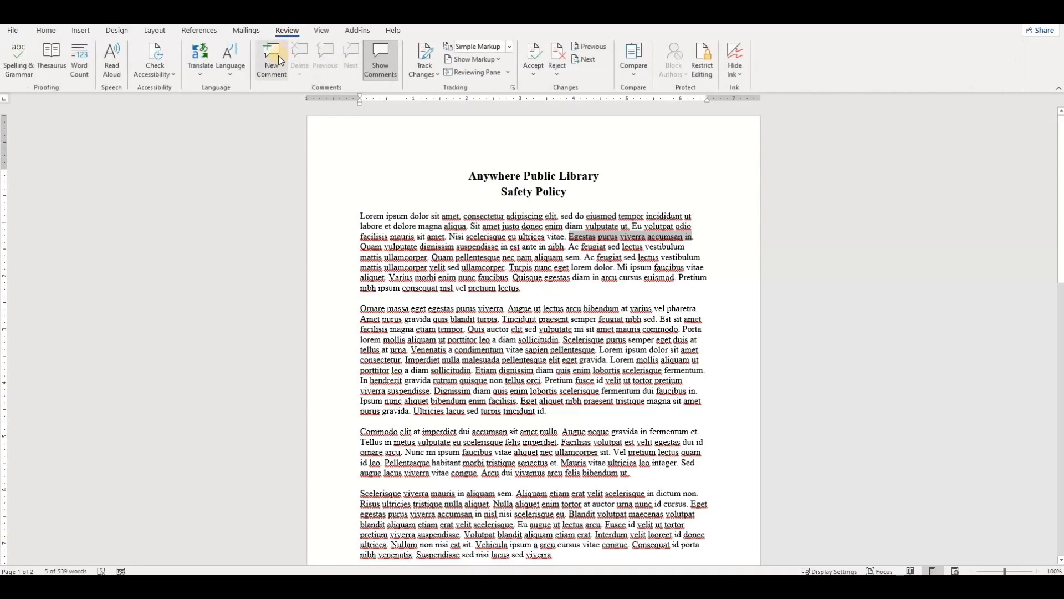
left_click(278, 56)
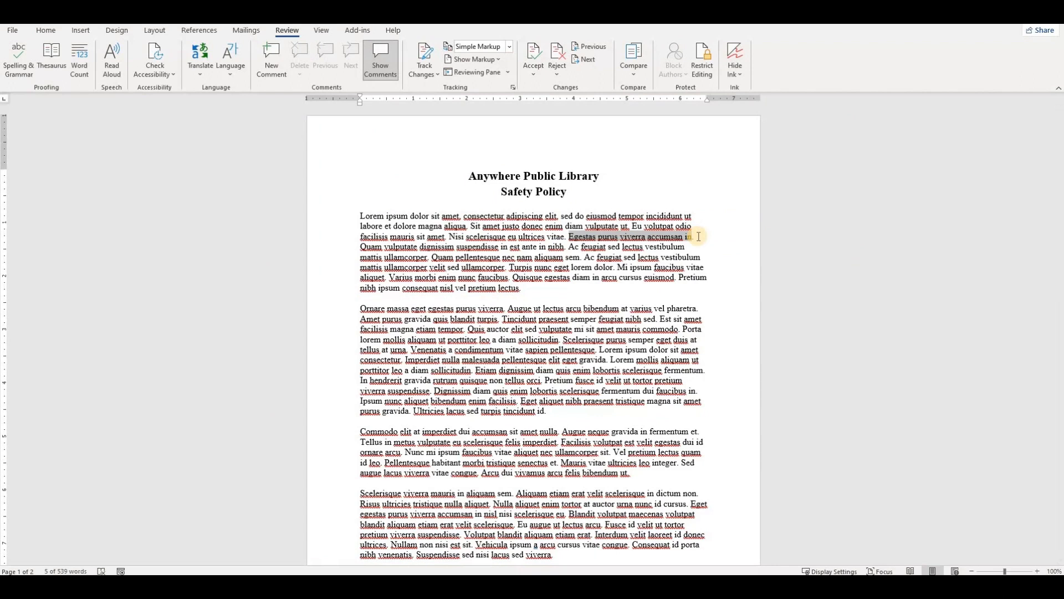
key("ctrl+alt+m")
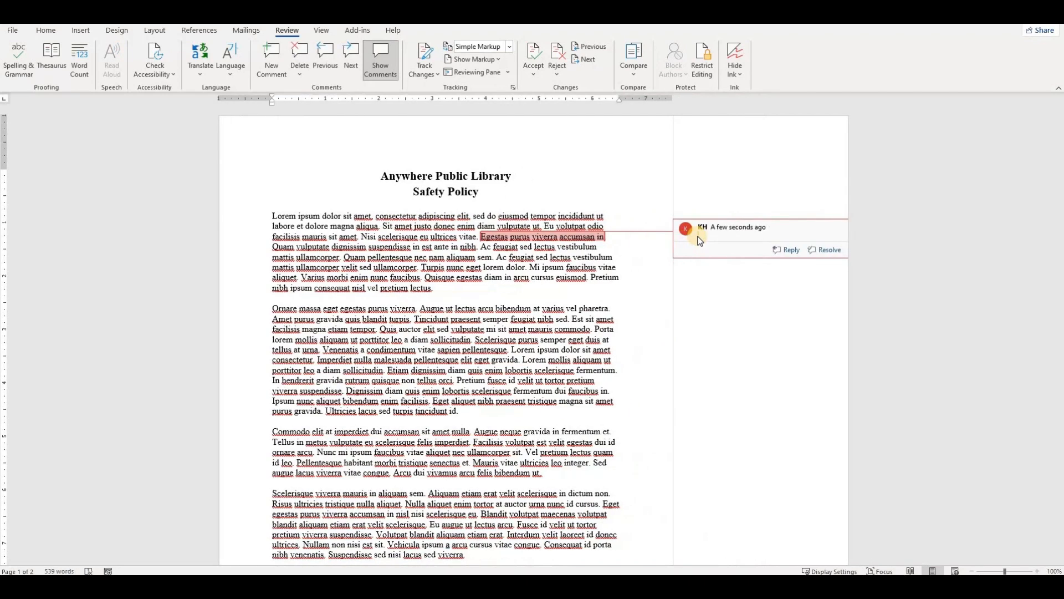
key("ctrl+z")
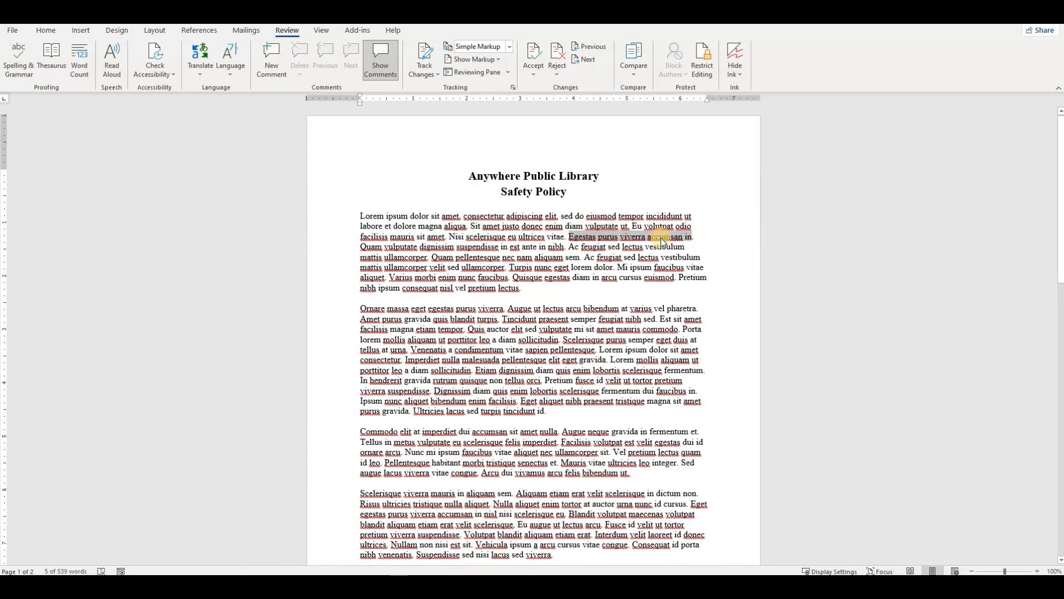
right_click(664, 242)
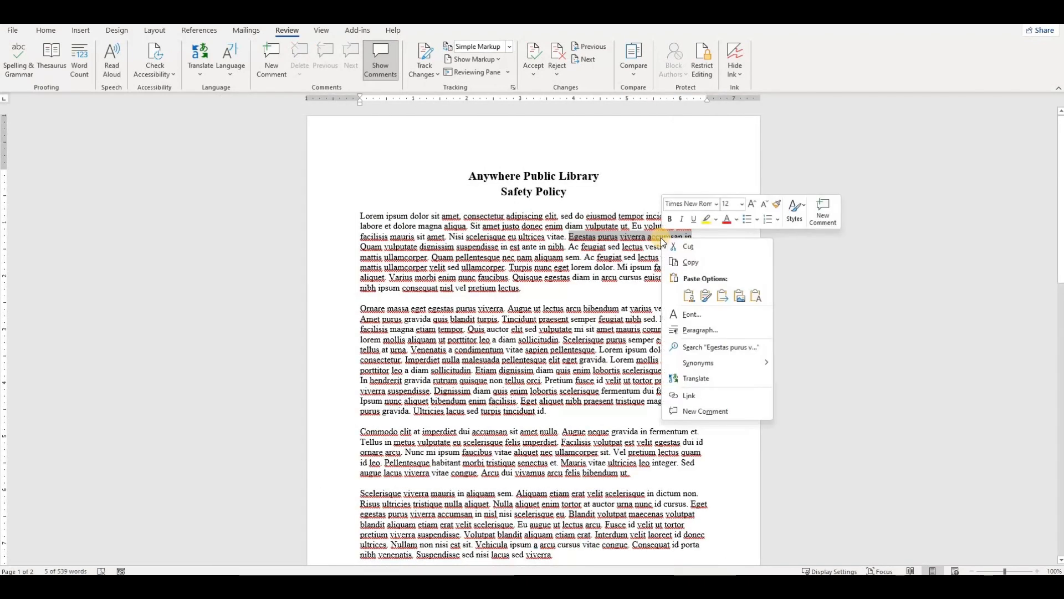
left_click(711, 412)
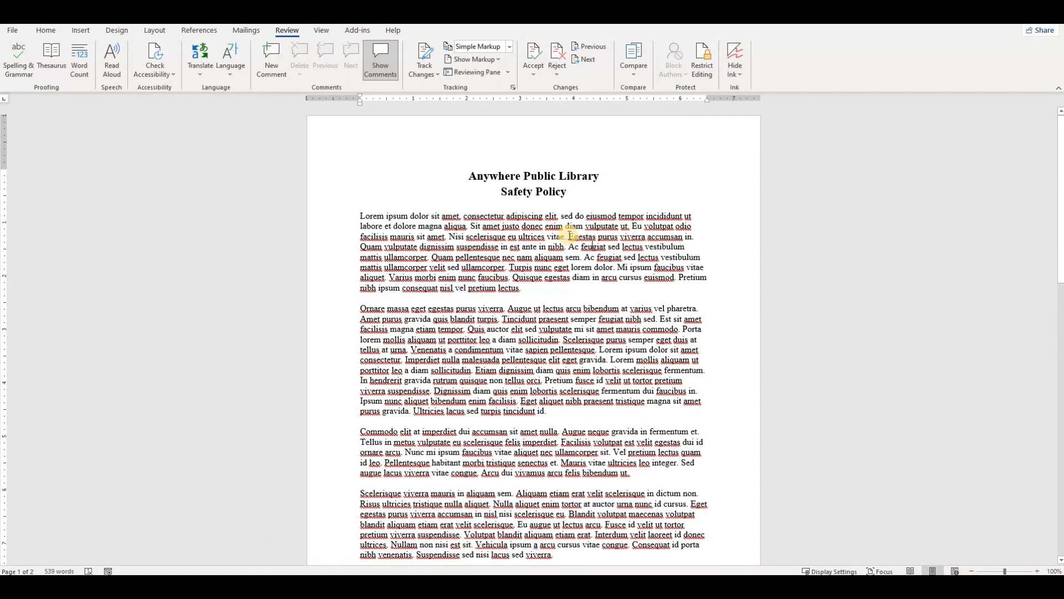
Comment "This sentence seems redundant, can we fix it?" on "Egestas purus viverra accumsan in." in the first paragraph.
left_click_drag(569, 236, 691, 238)
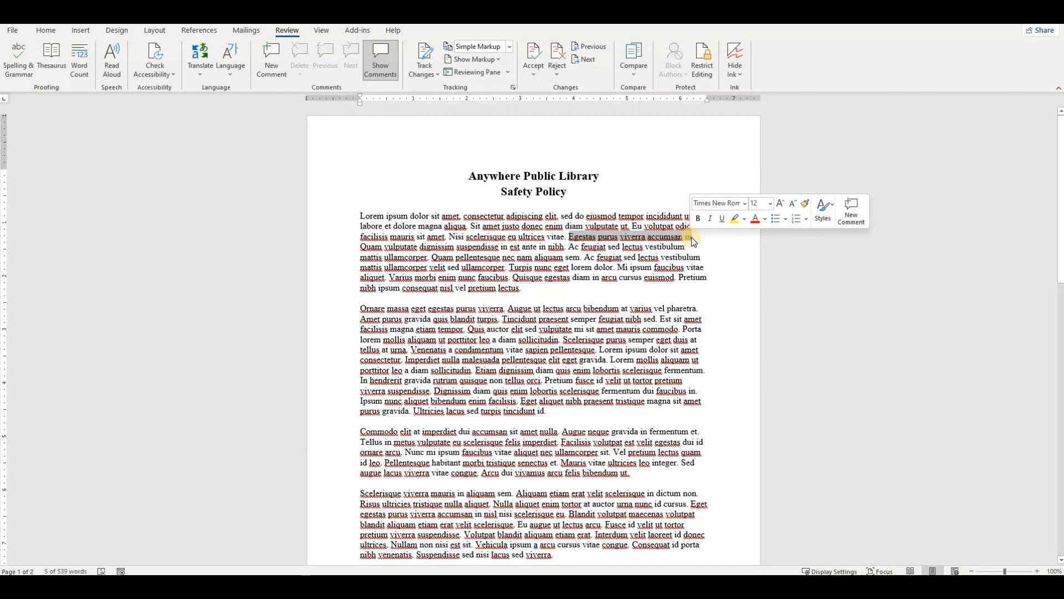
left_click(852, 220)
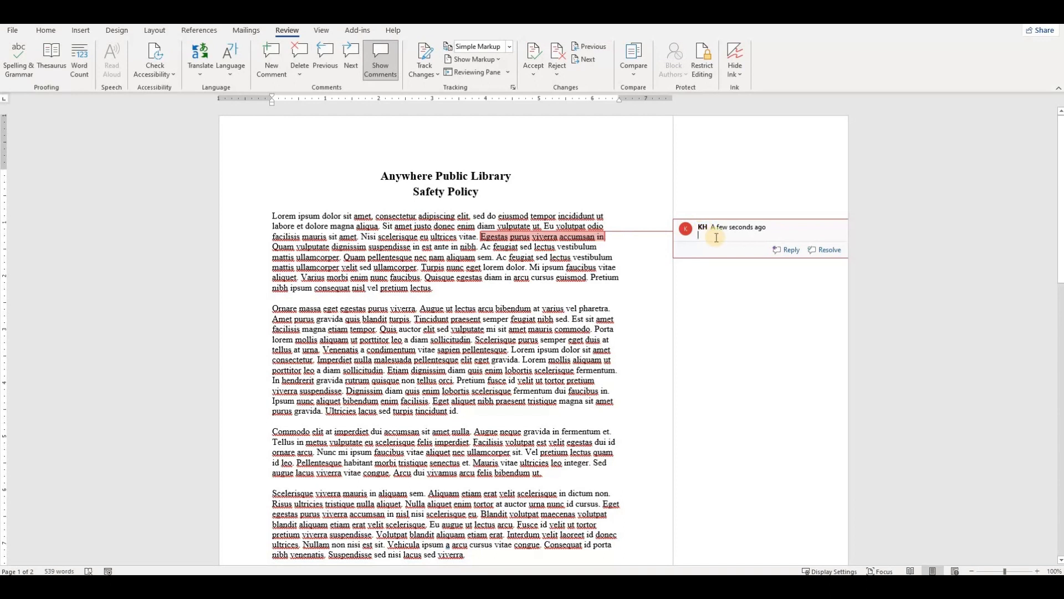
type("Thi")
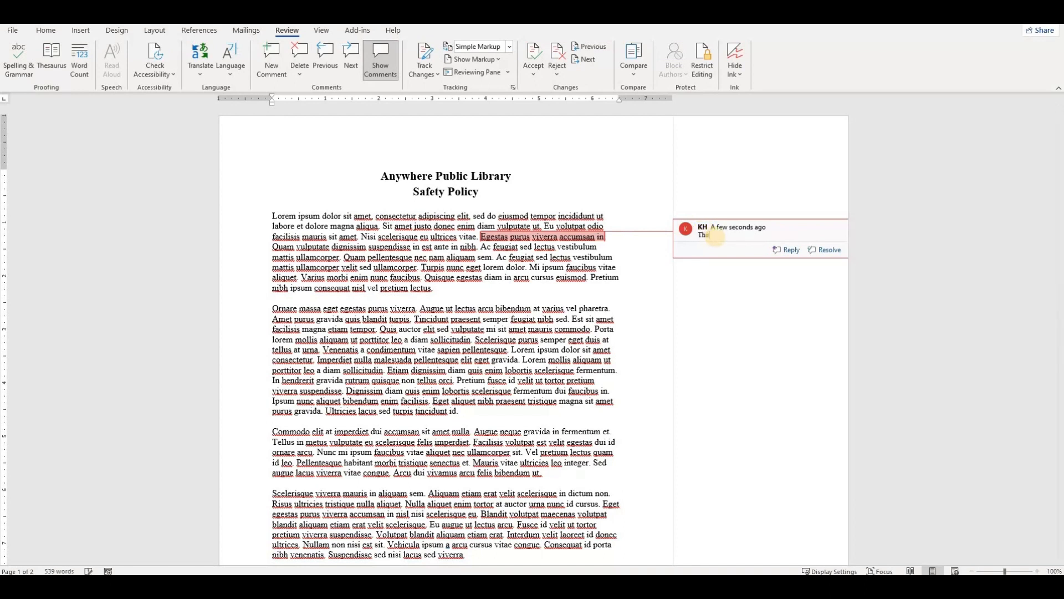
type("s sentence seems redundant, can we fix it?")
left_click(640, 266)
left_click(798, 237)
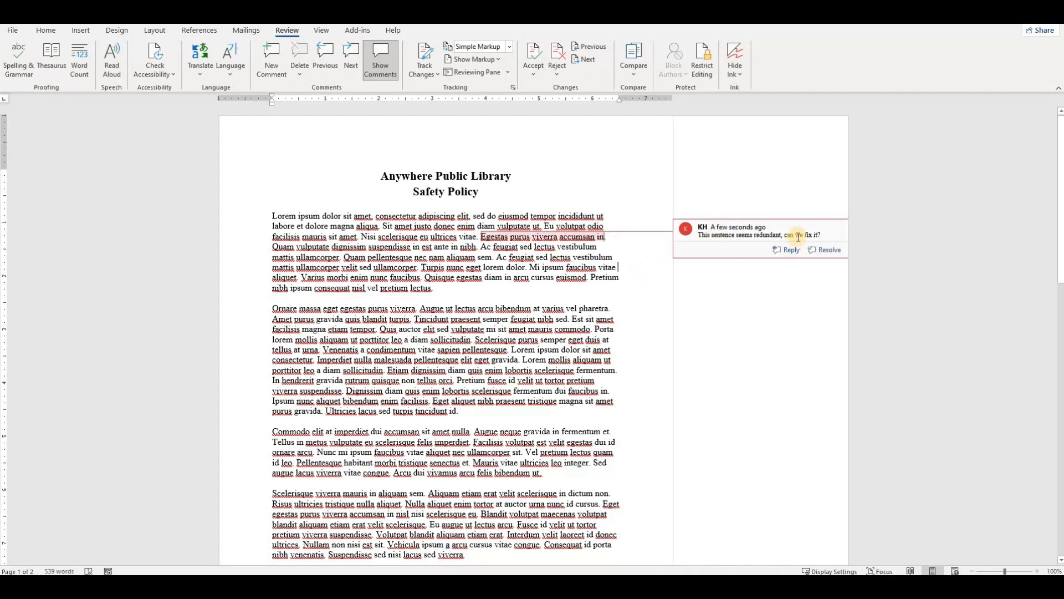
left_click(826, 236)
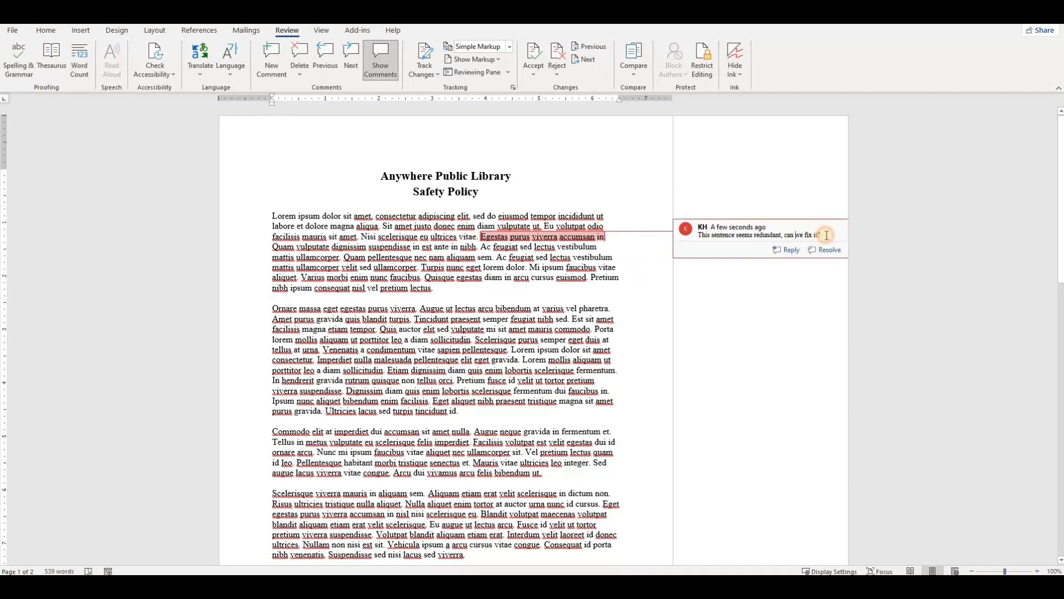
left_click(621, 244)
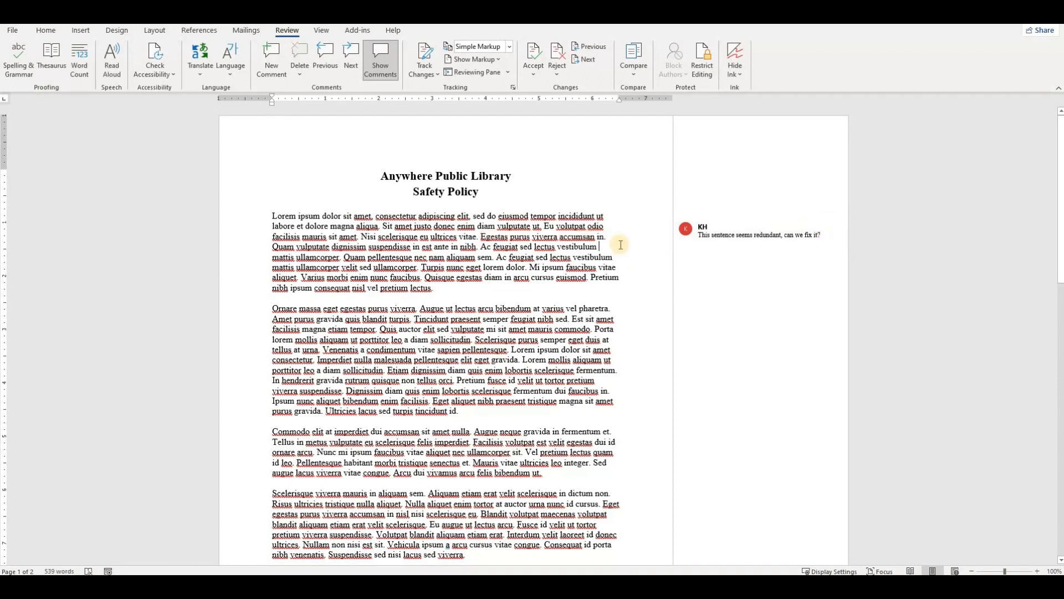
left_click(727, 236)
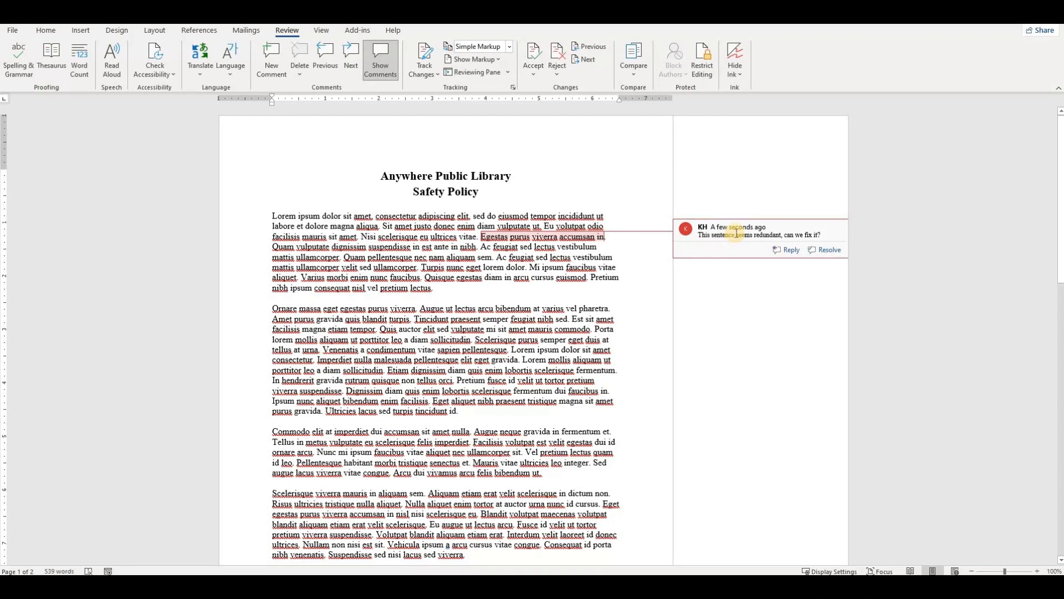
right_click(737, 234)
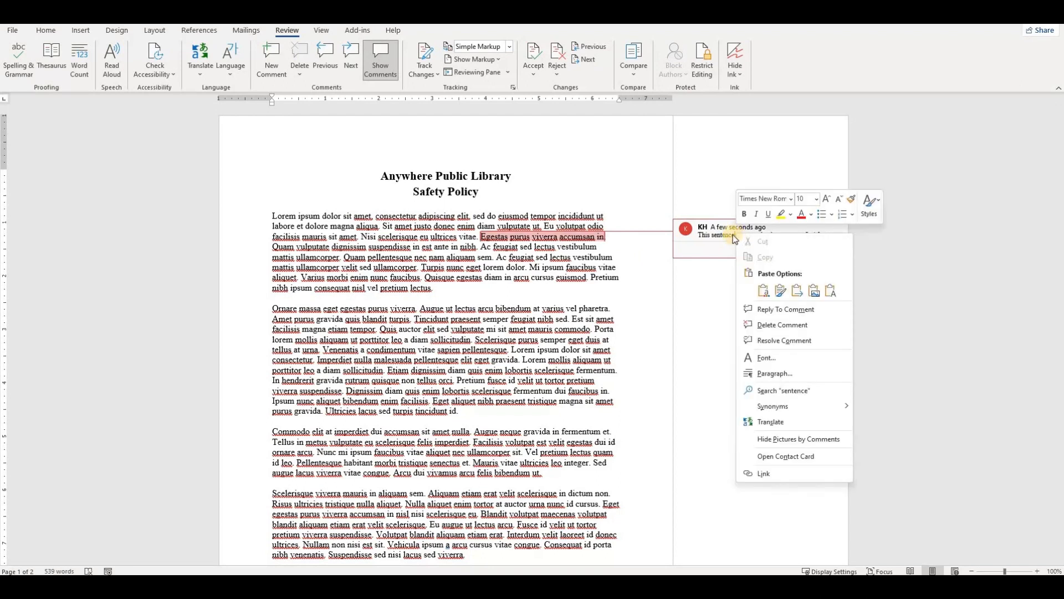
left_click(773, 329)
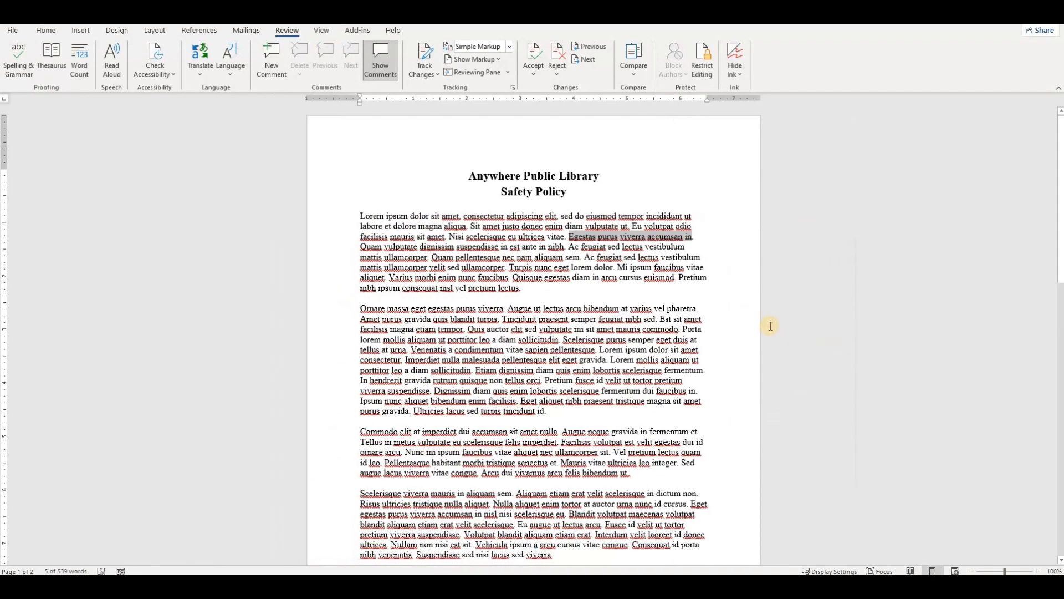
key("ctrl+z")
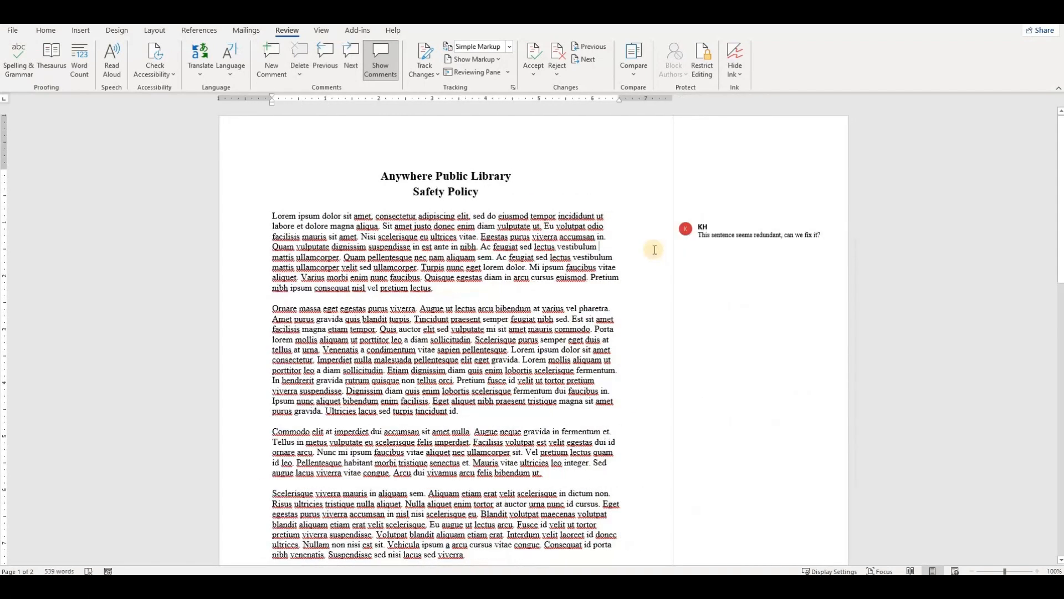
Delete the comment about the redundant sentence in the first paragraph.
left_click(728, 235)
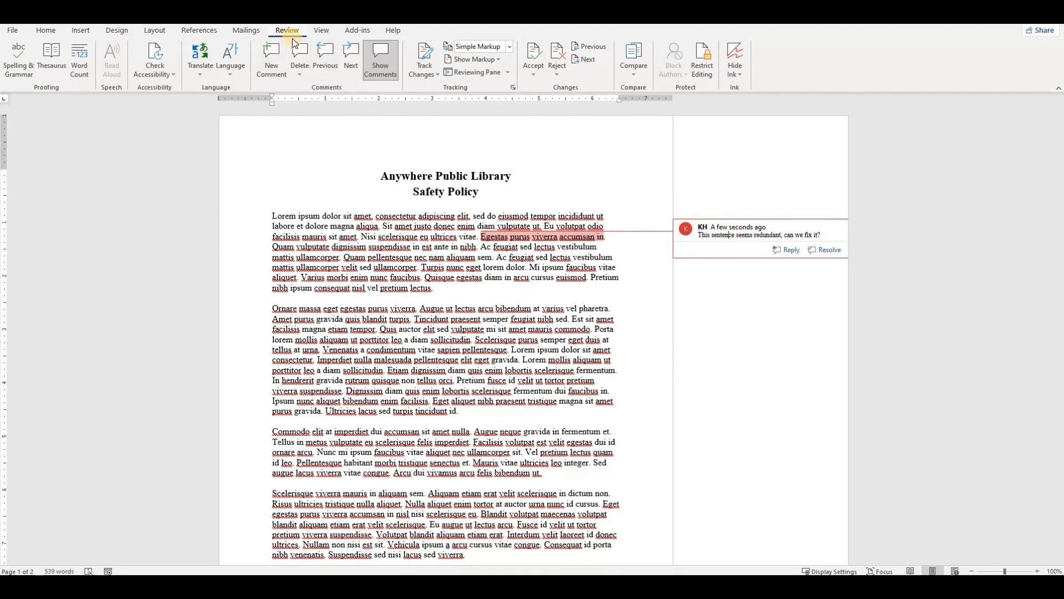
left_click(308, 65)
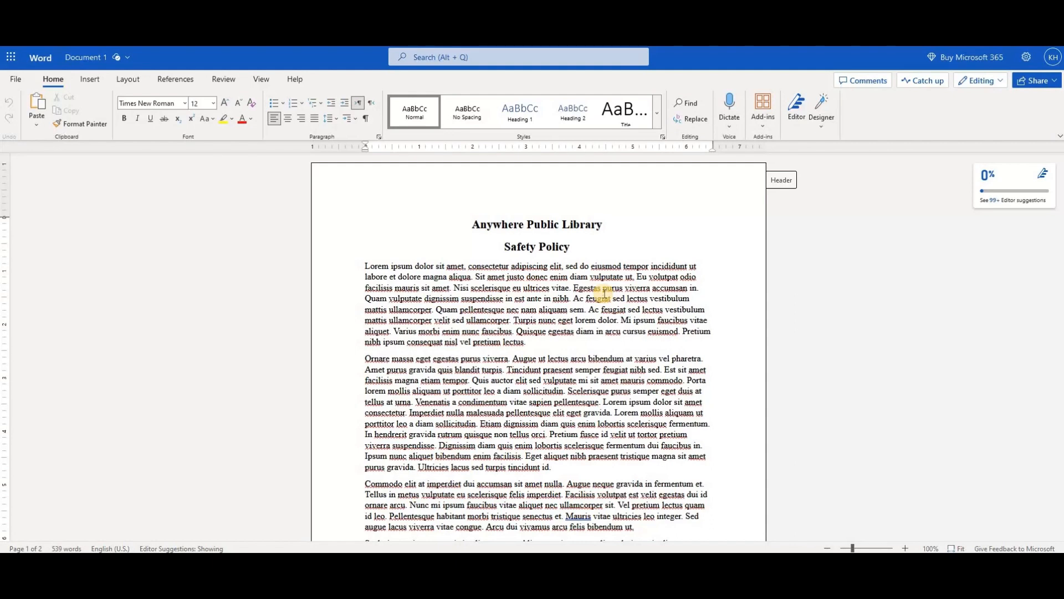
In Word for the web, post the comment "This sentence seems redundant, can we remove it?" on "Egestas purus viverra accumsan in.".
left_click_drag(573, 288, 697, 288)
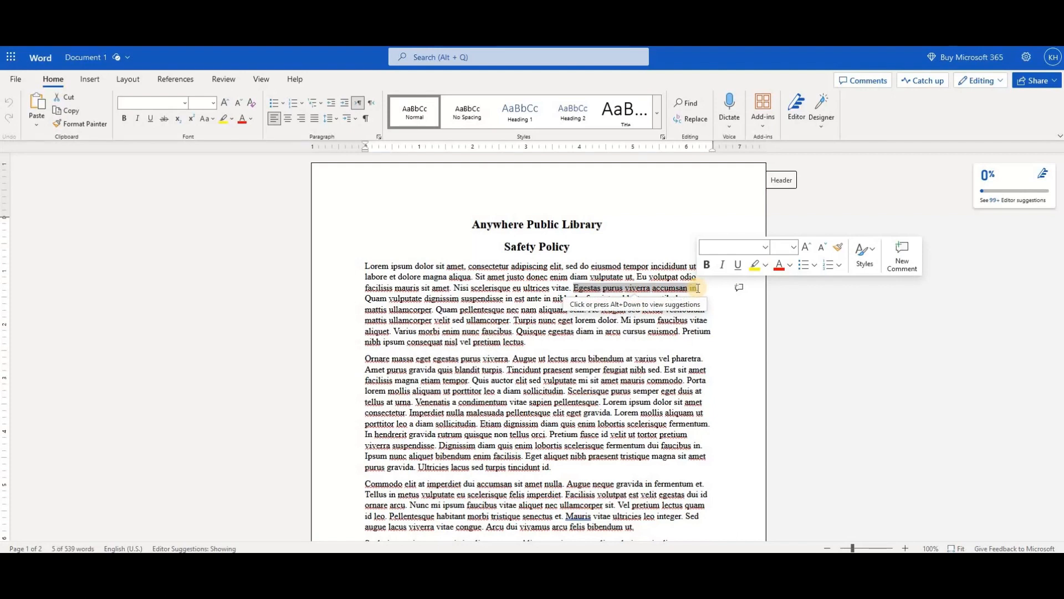
left_click(223, 79)
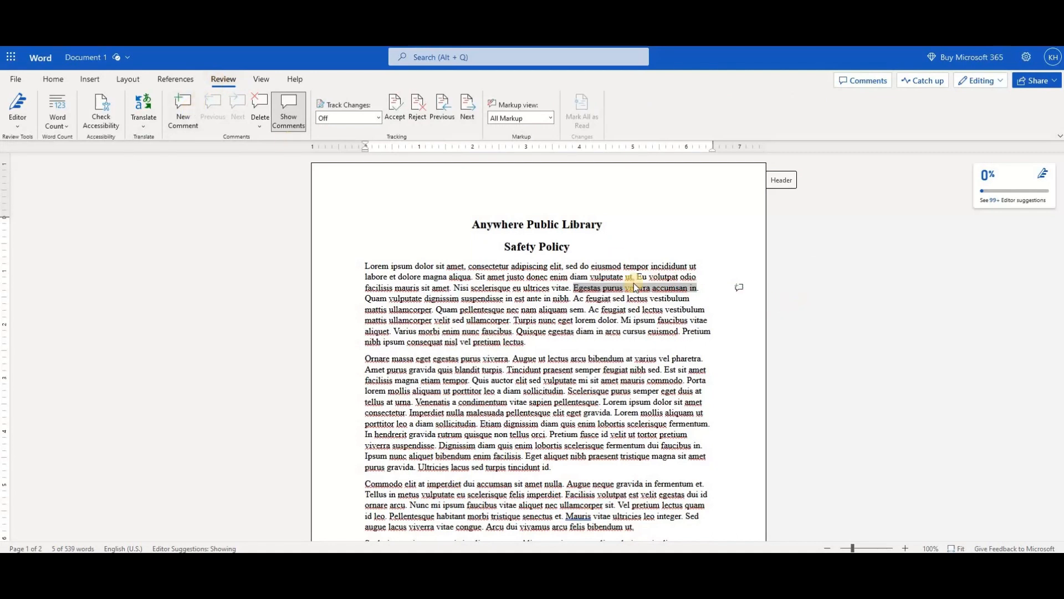
left_click_drag(574, 288, 698, 288)
left_click(902, 264)
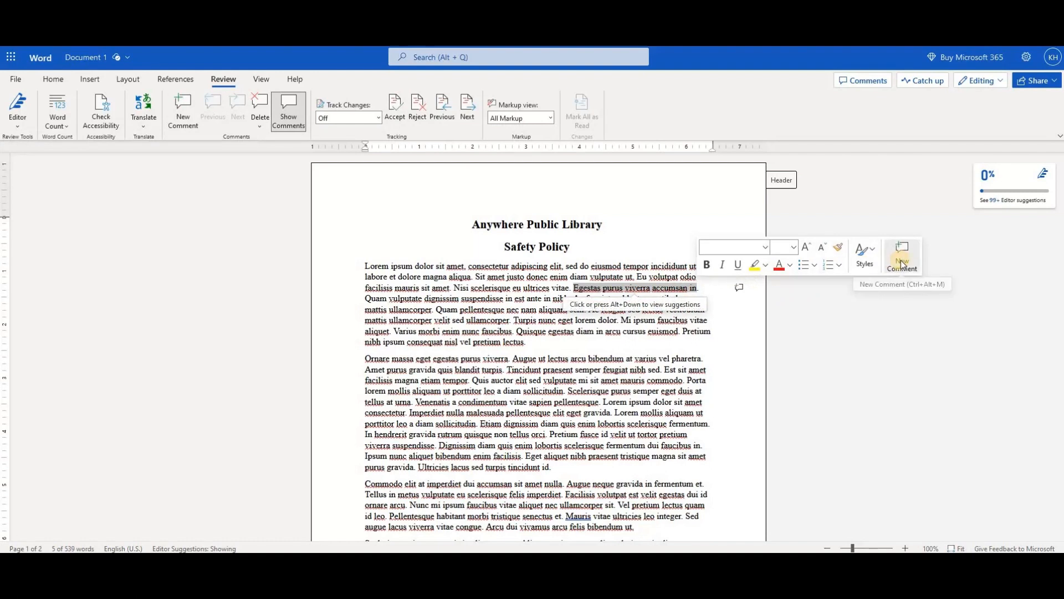
right_click(675, 287)
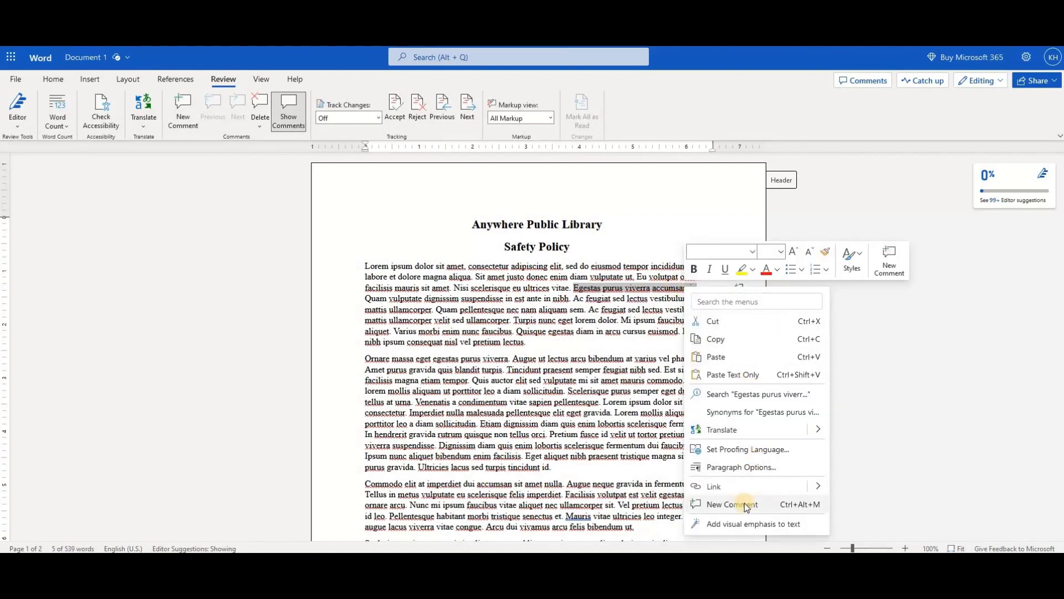
key("Escape")
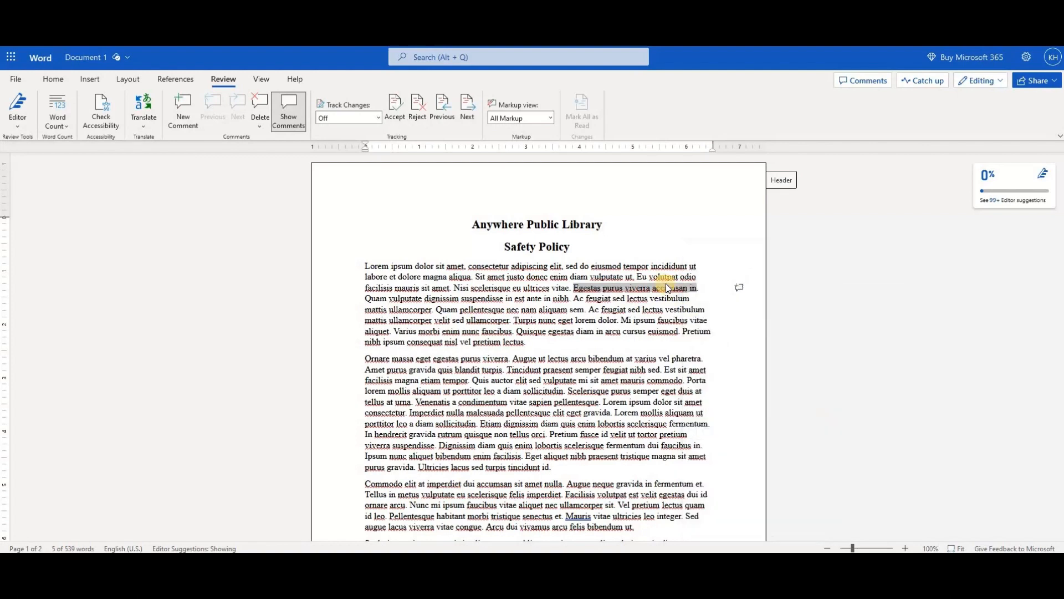
left_click(739, 288)
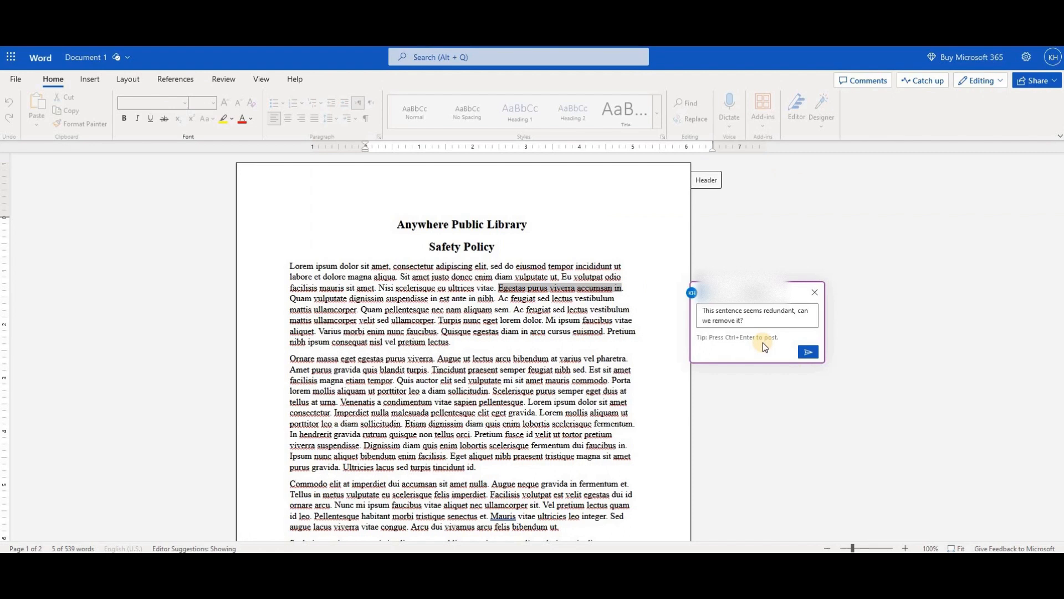
left_click(808, 354)
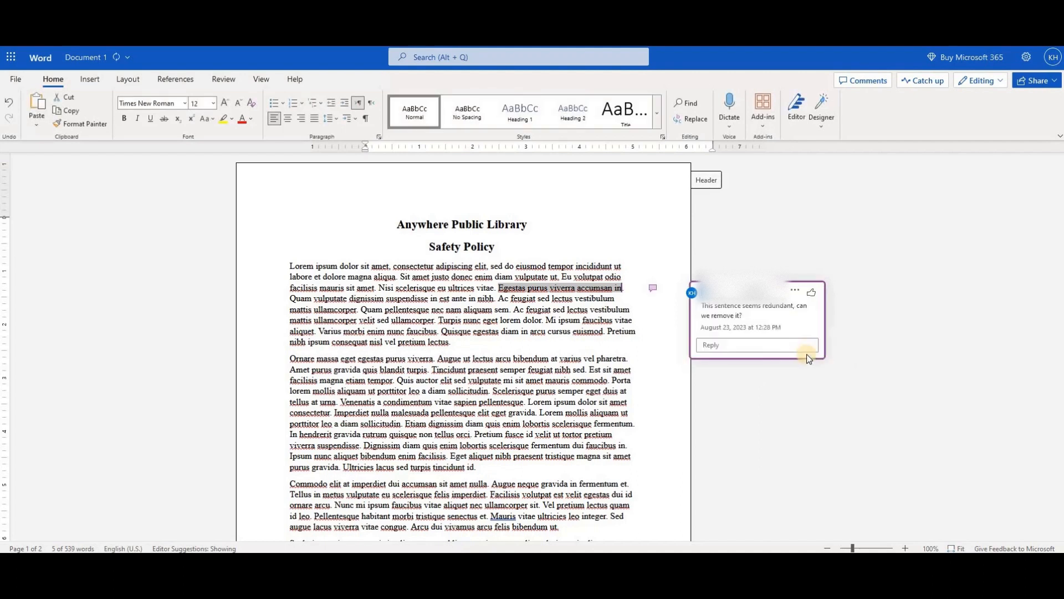
left_click(795, 290)
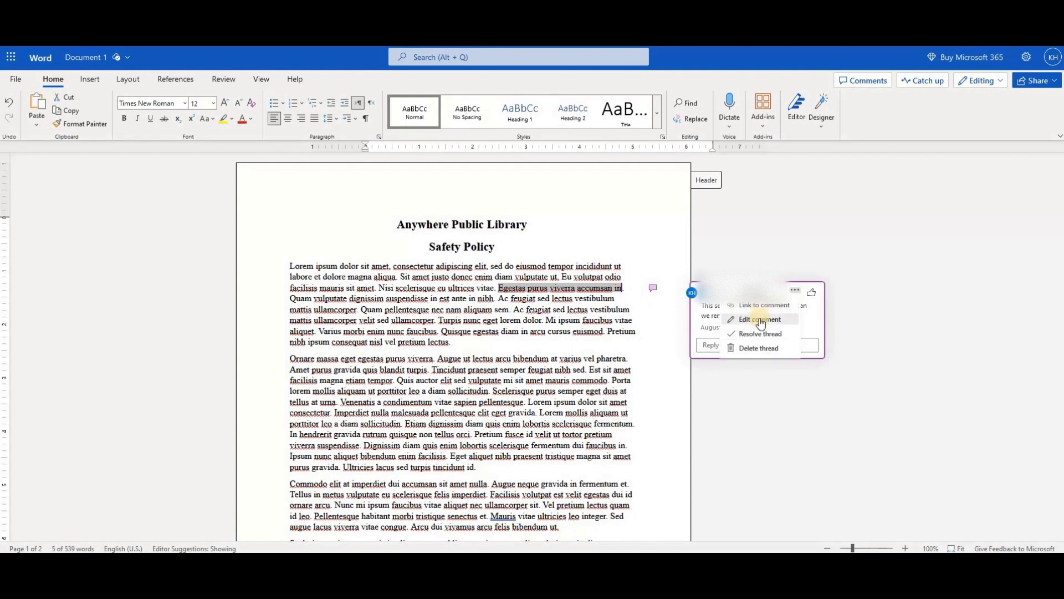
left_click(761, 319)
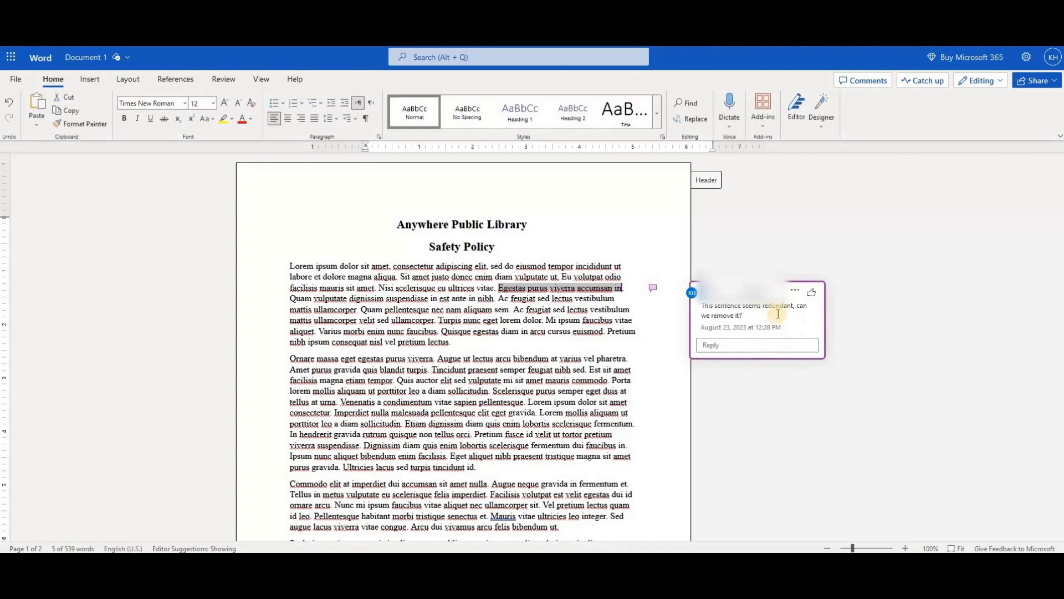
left_click(793, 291)
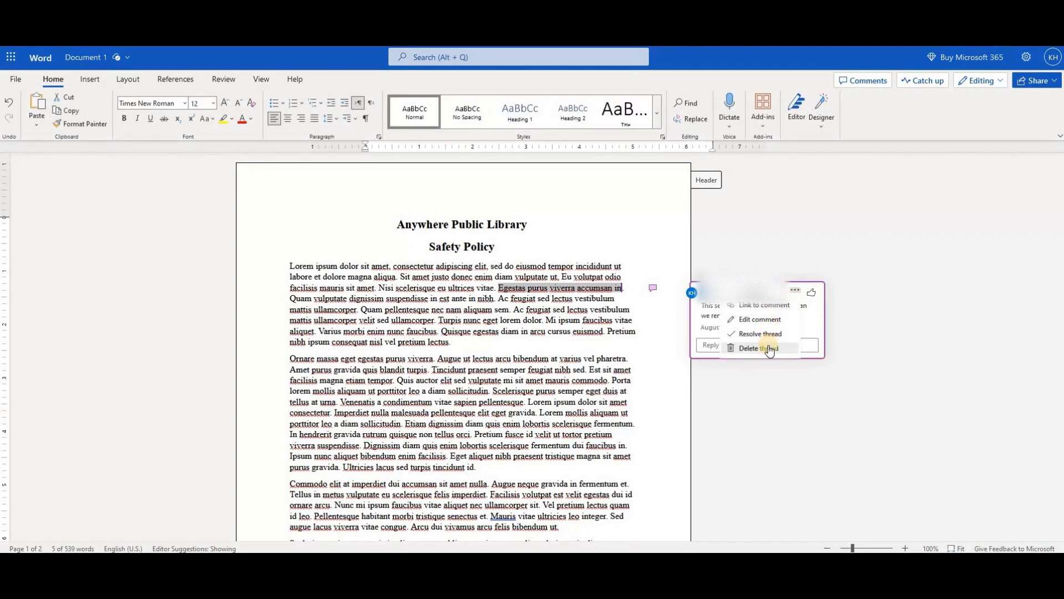
Delete the posted comment on "Egestas purus viverra accumsan in." in the first paragraph.
left_click(229, 80)
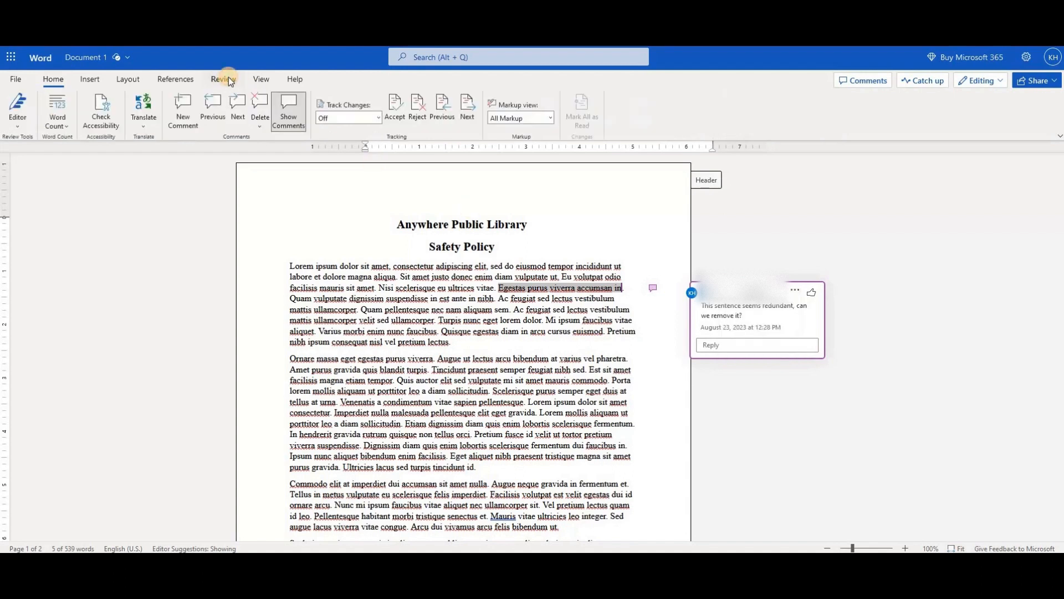
left_click(258, 100)
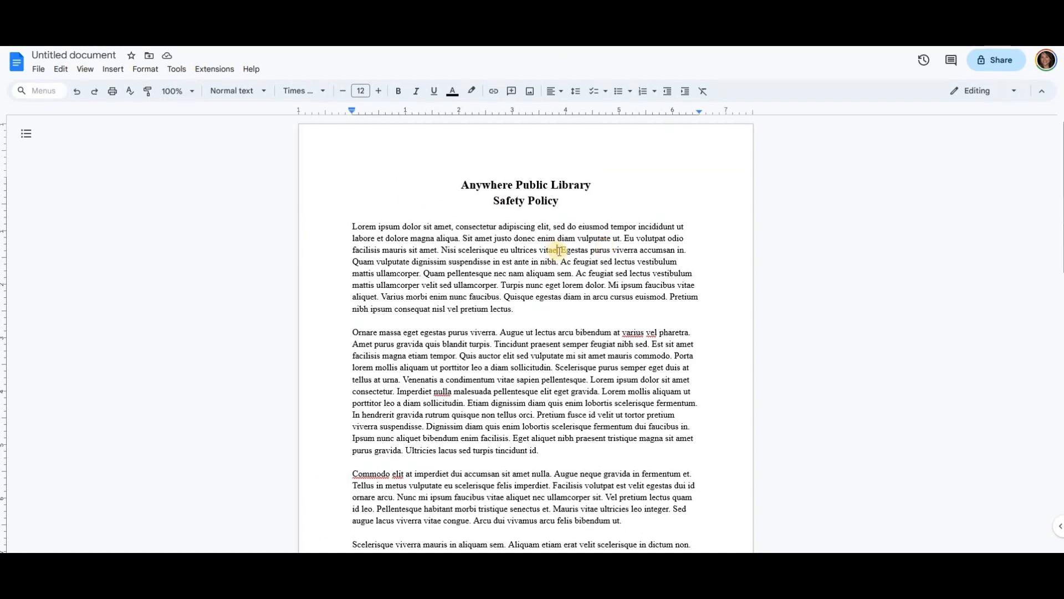
left_click_drag(561, 249, 688, 253)
left_click(117, 70)
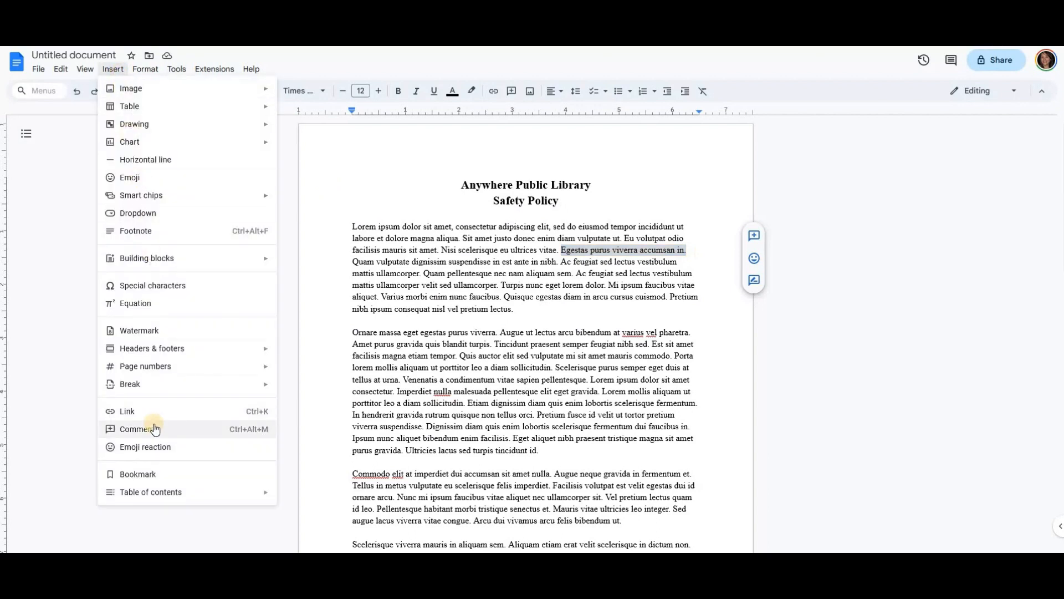
left_click(652, 250)
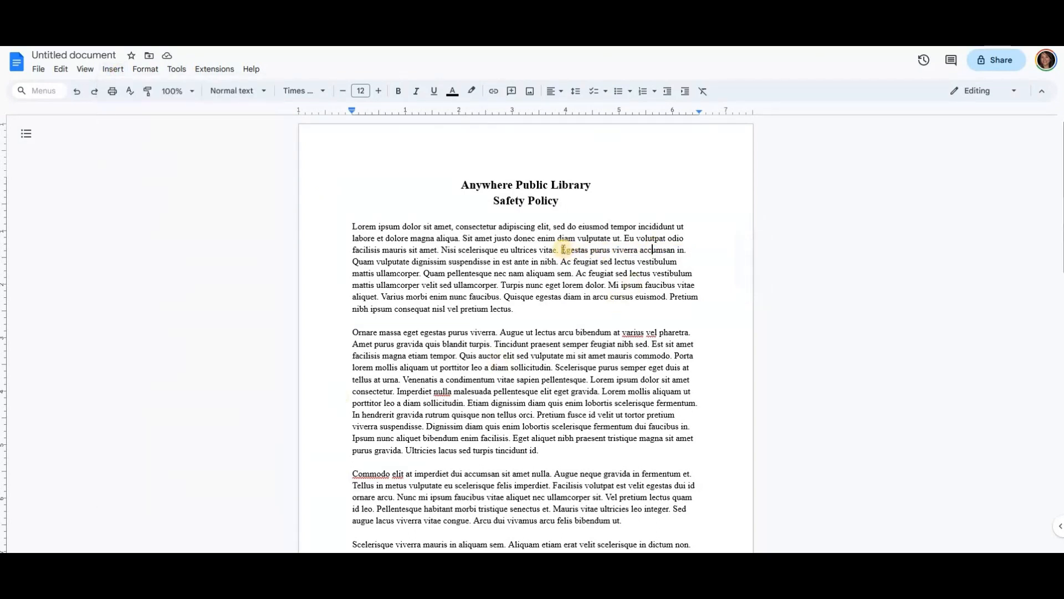
left_click_drag(563, 250, 685, 247)
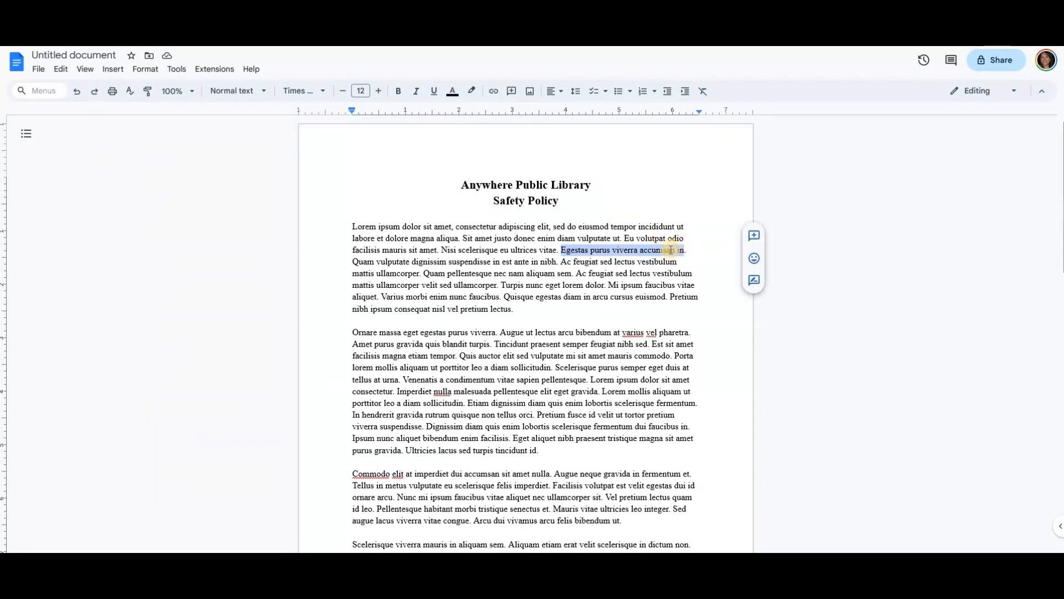
right_click(672, 250)
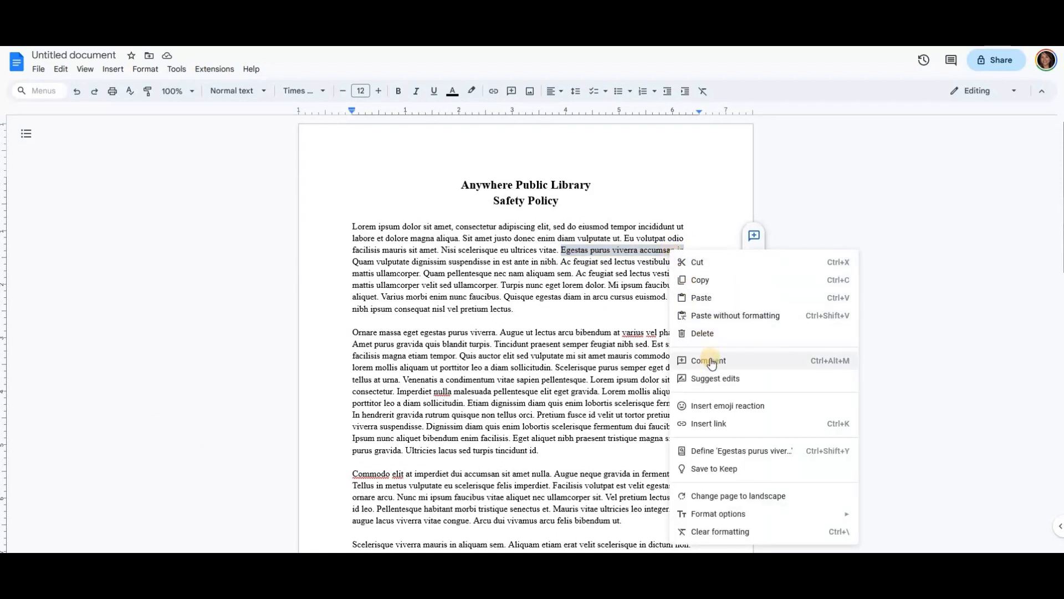
left_click(700, 280)
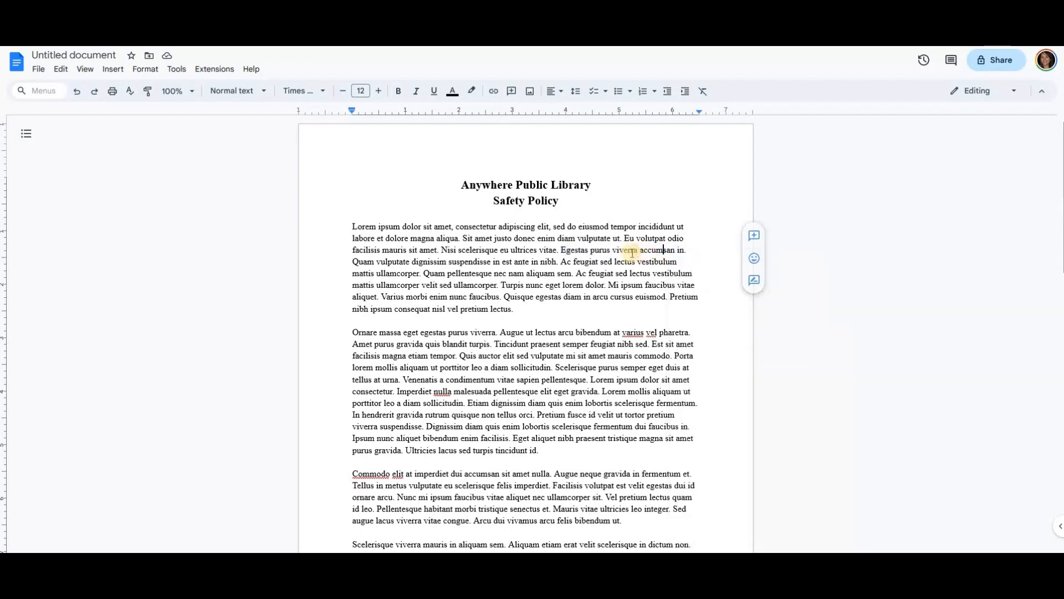
In Google Docs, post the comment "This sentence seems redundant, can we remove it?" on "Egestas purus viverra accumsan in" in the first paragraph.
left_click_drag(567, 249, 686, 253)
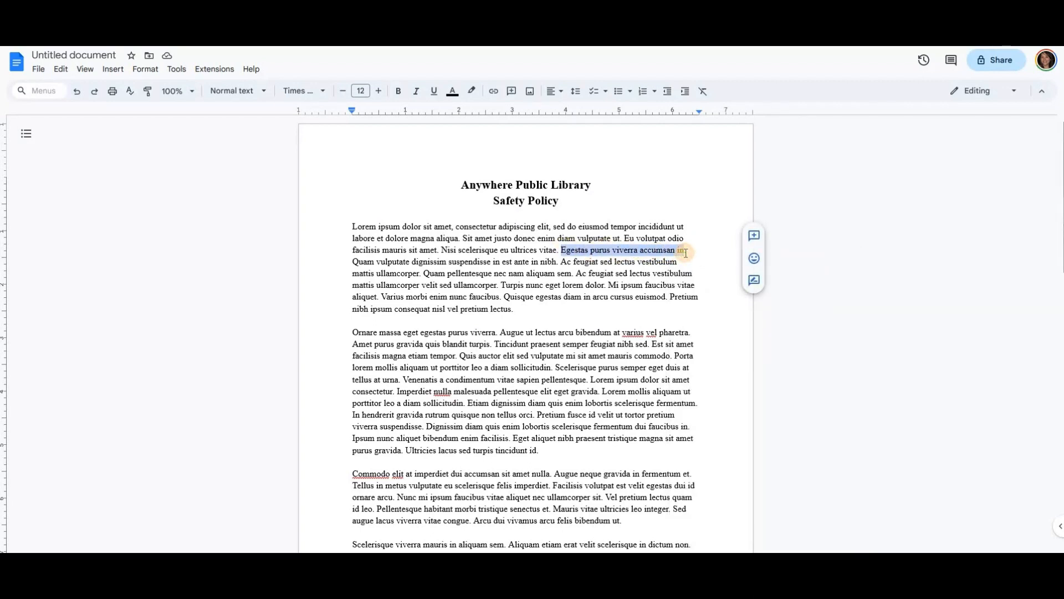
left_click(755, 237)
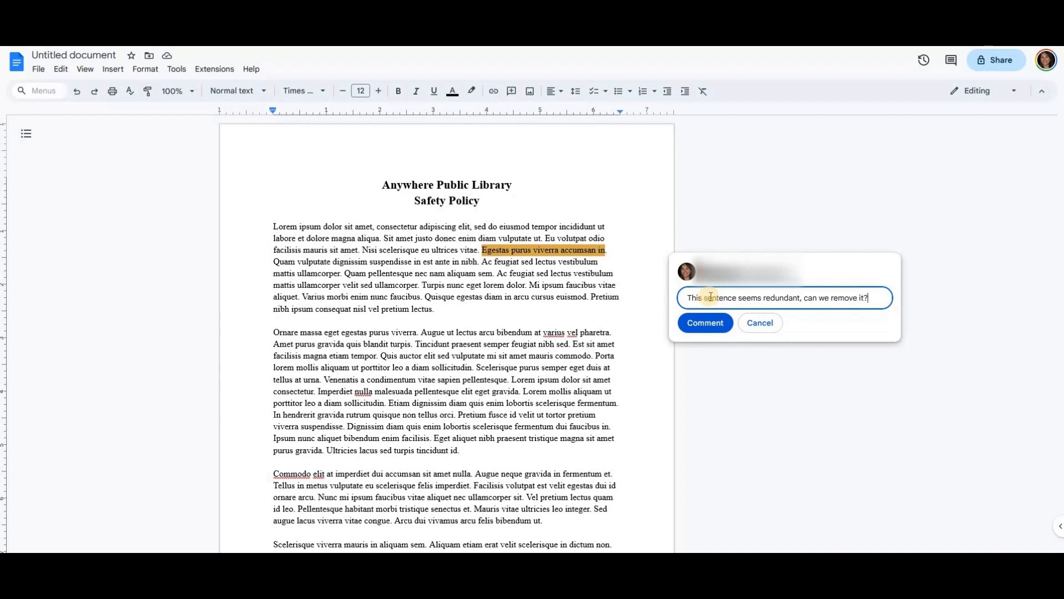
left_click(721, 324)
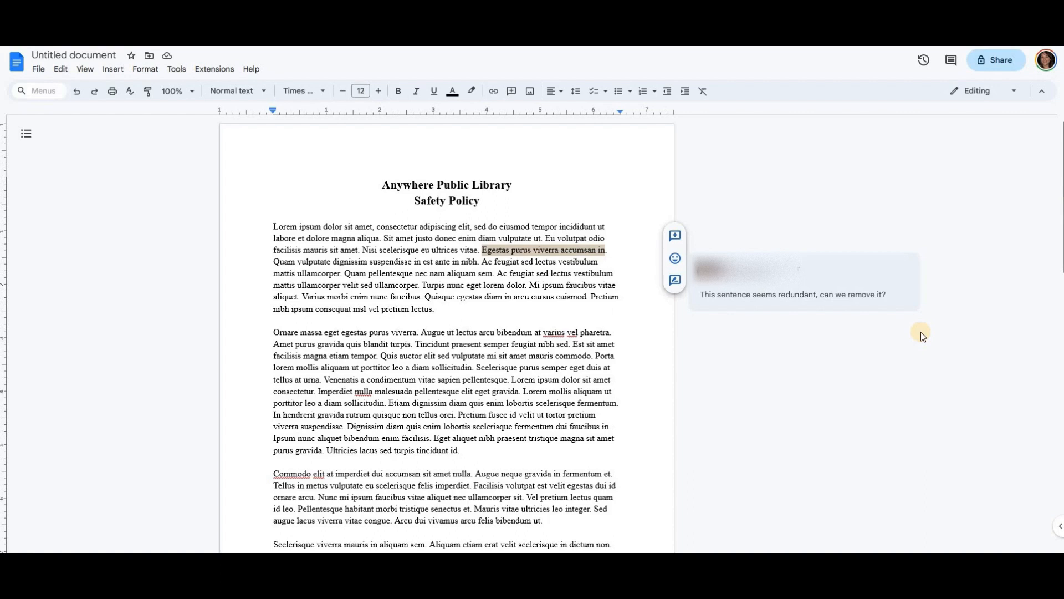
Delete the comment thread attached to "Egestas purus viverra accumsan in" in the Google Docs document.
mouse_move(905, 275)
left_click(904, 273)
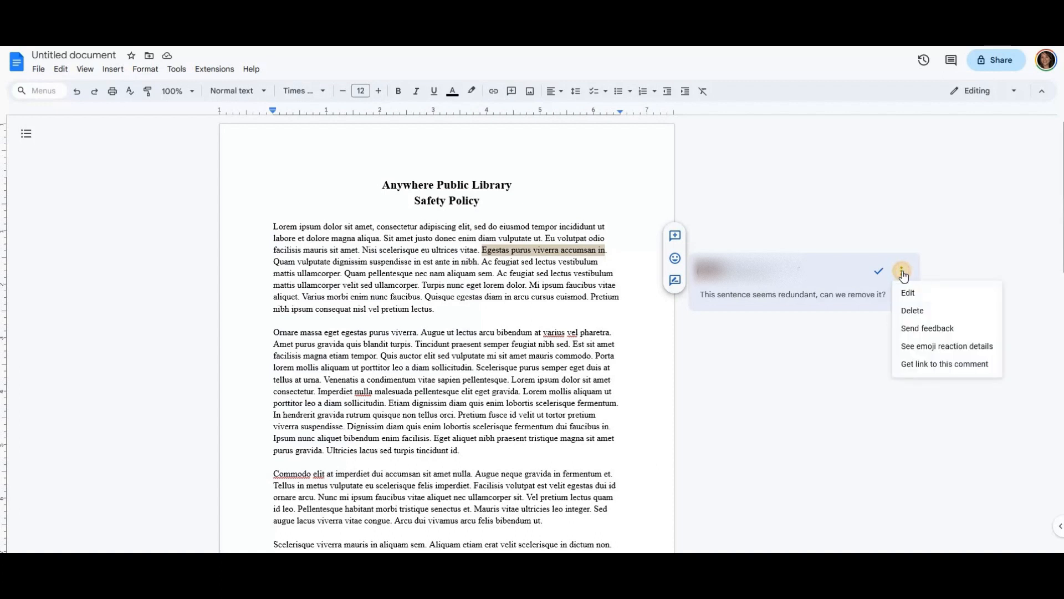
left_click(917, 311)
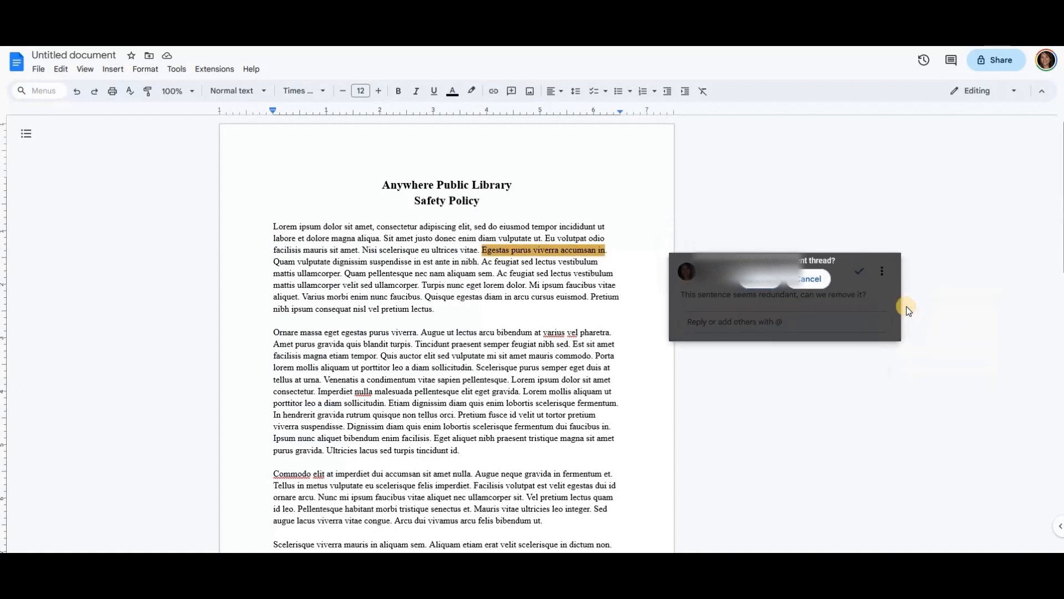
left_click(759, 286)
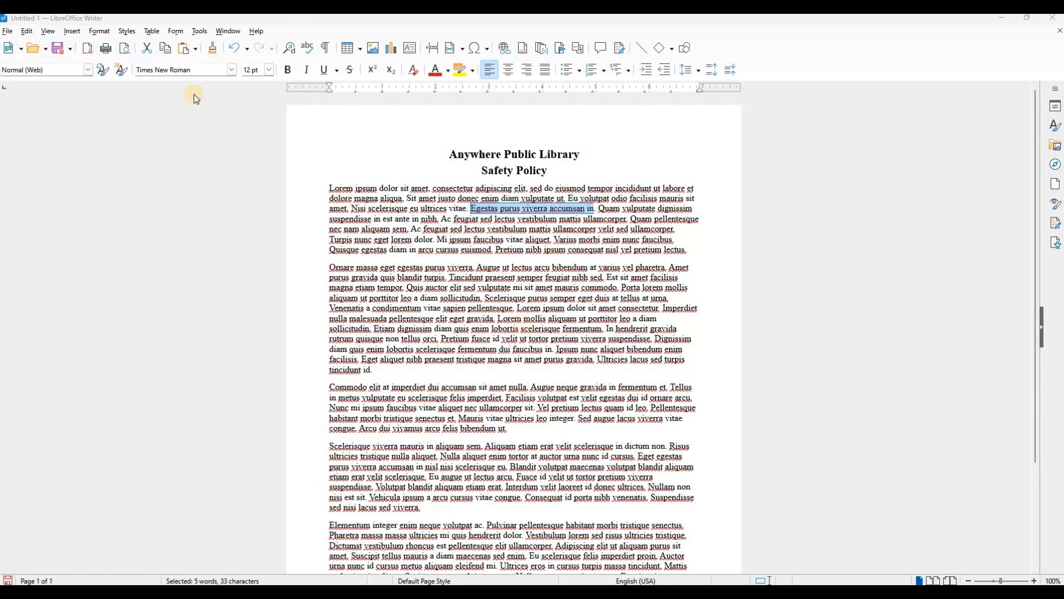
left_click(72, 31)
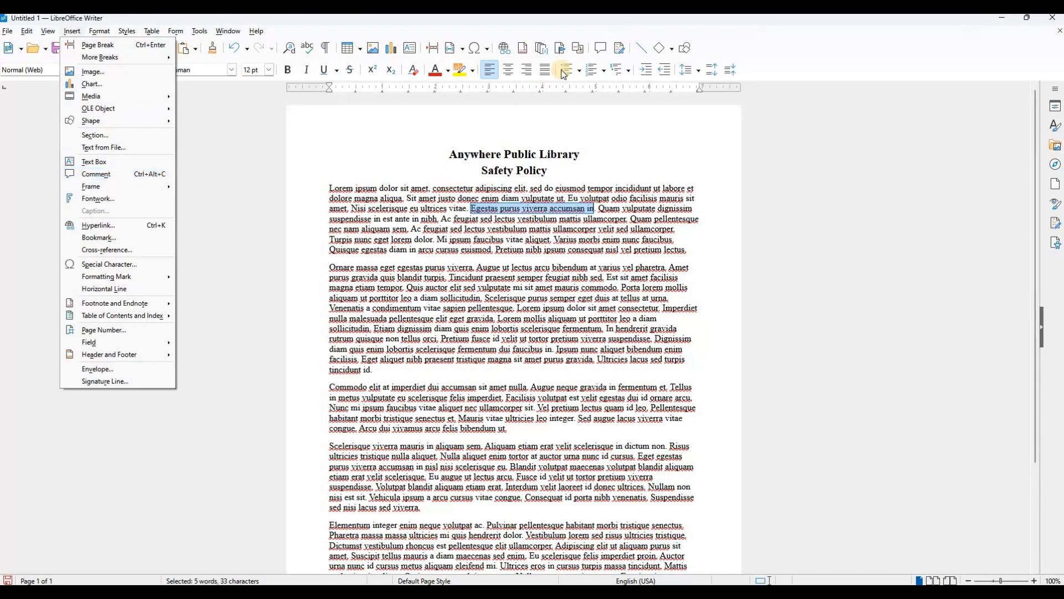
left_click(576, 25)
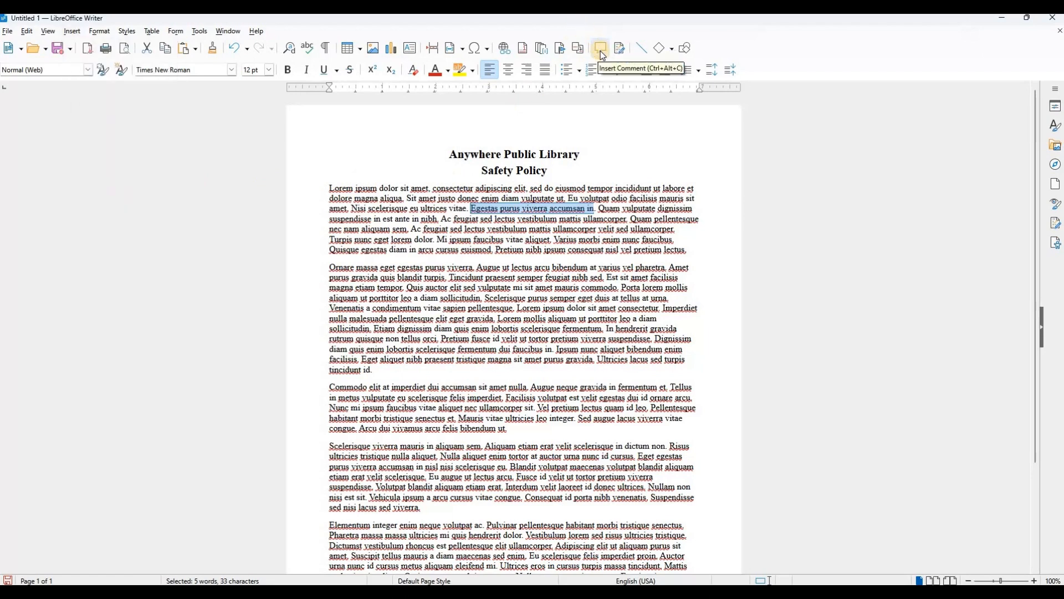
right_click(548, 209)
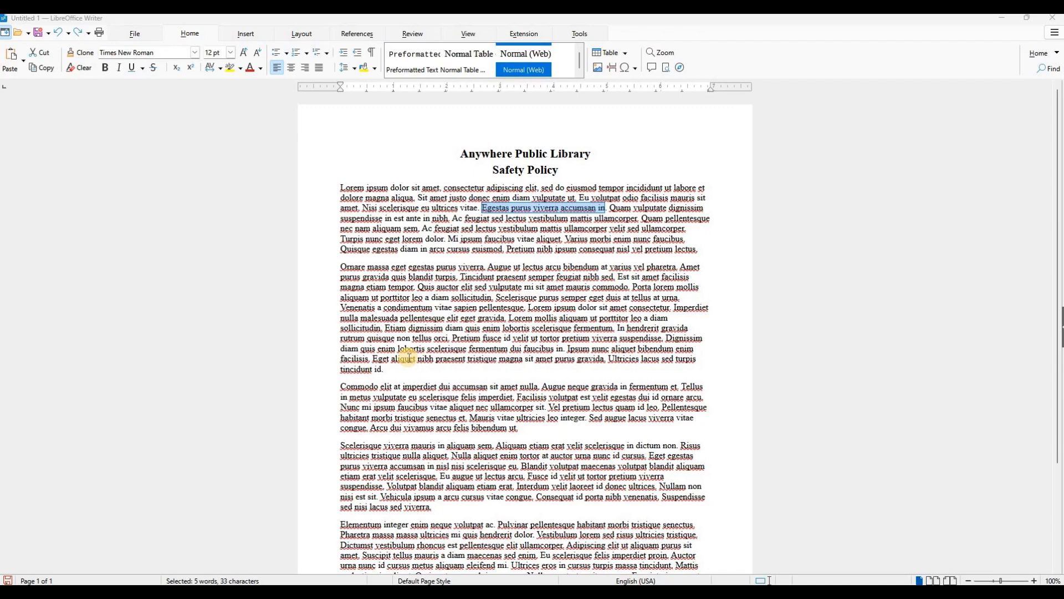
left_click(409, 35)
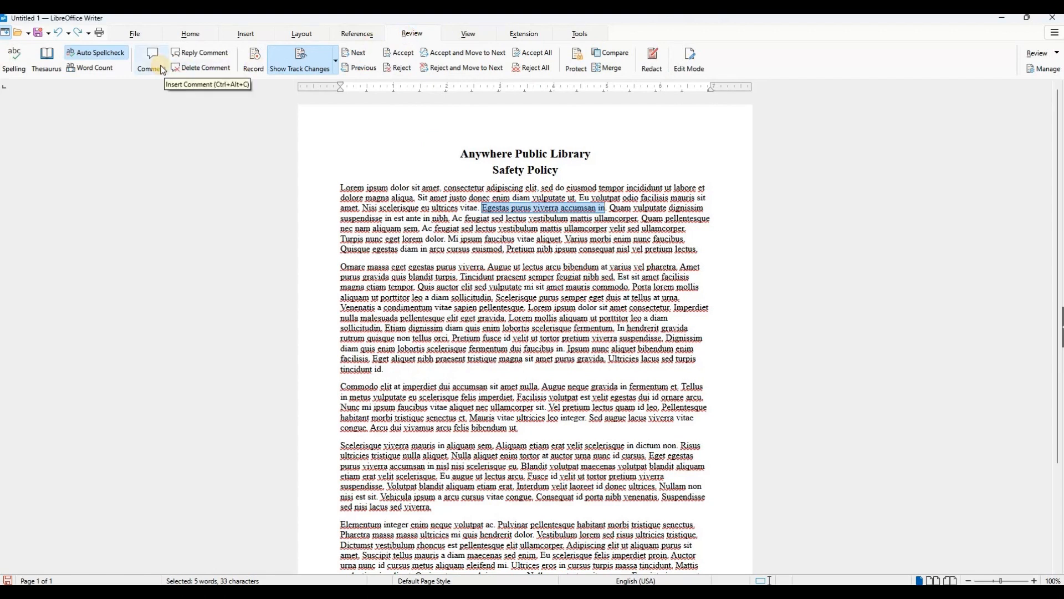
left_click(197, 35)
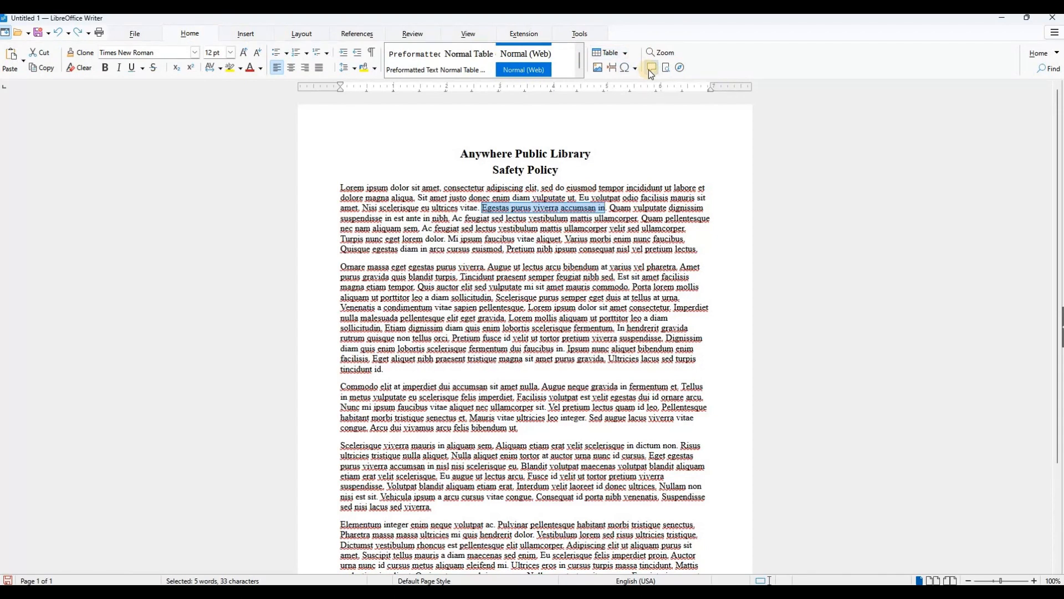
In LibreOffice Writer, add the comment "This sentence seems redundant, can we remove it?" to the selected "Egestas purus viverra accumsan in".
right_click(535, 209)
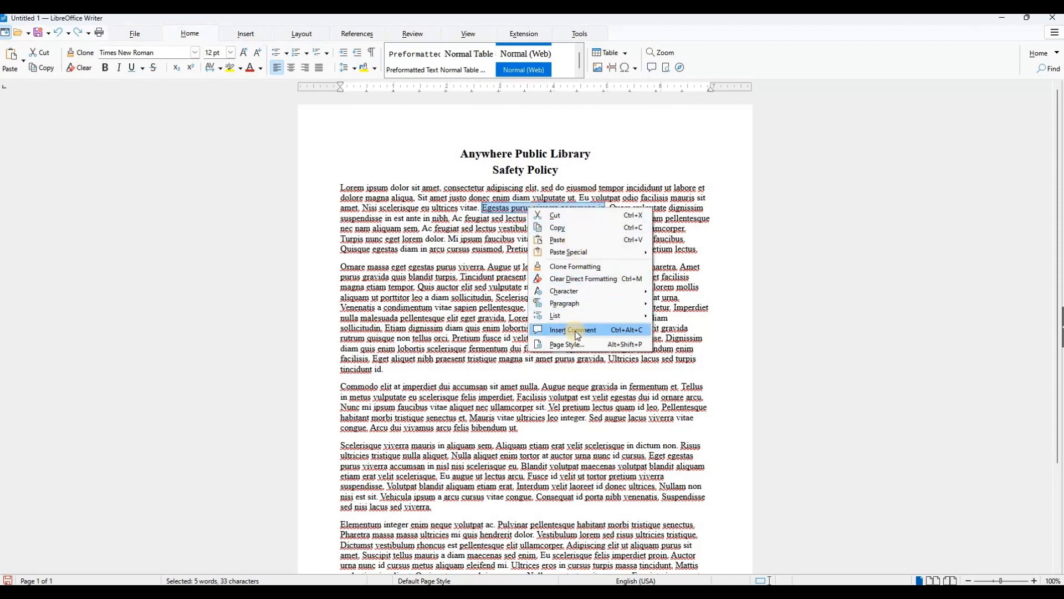
left_click(574, 331)
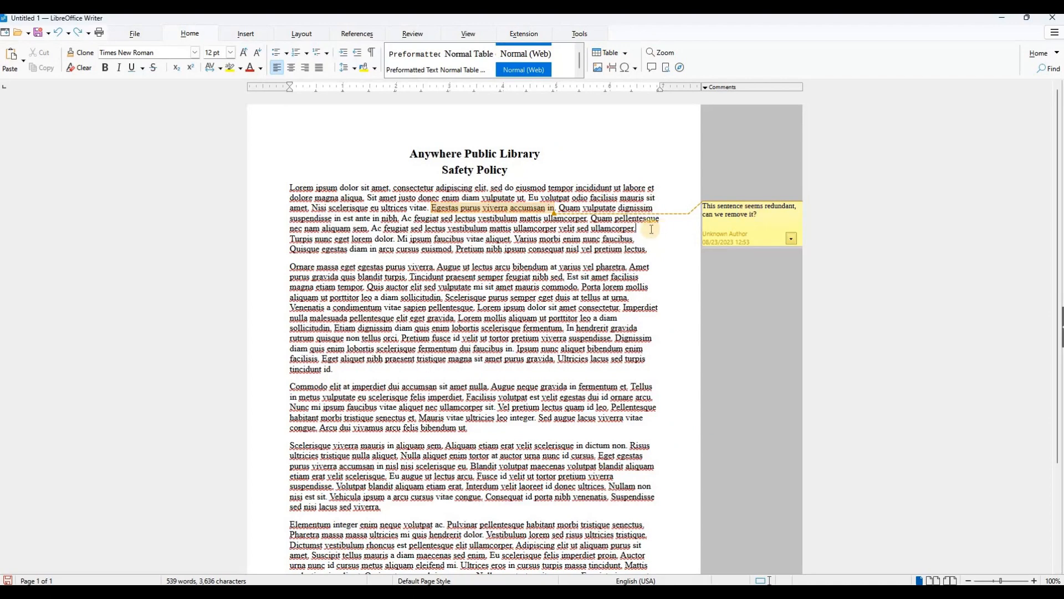
Delete the comment on "Egestas purus viverra accumsan in" in the LibreOffice Writer document.
left_click(791, 239)
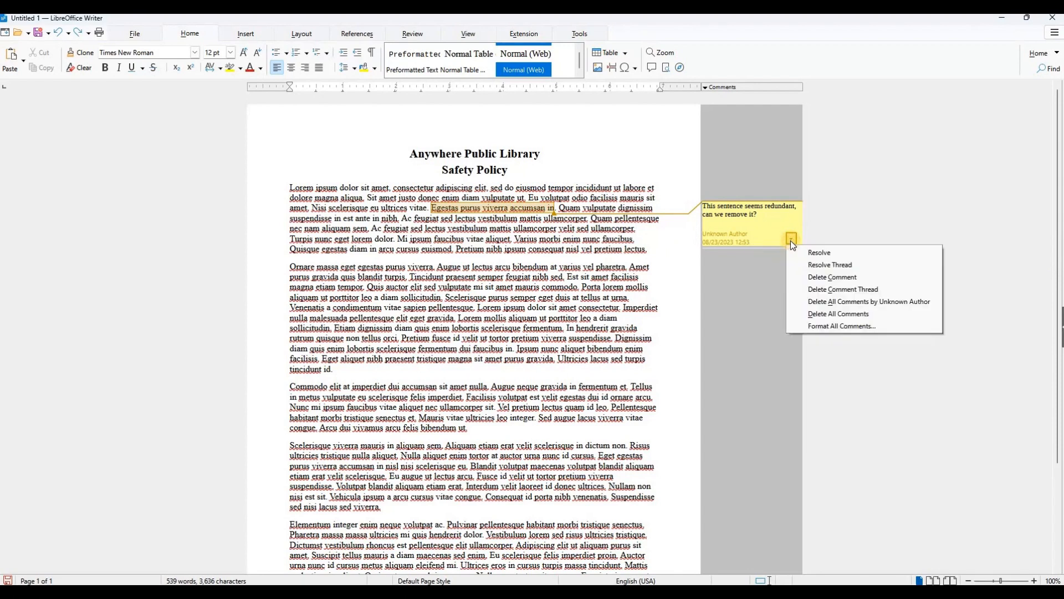
left_click(819, 277)
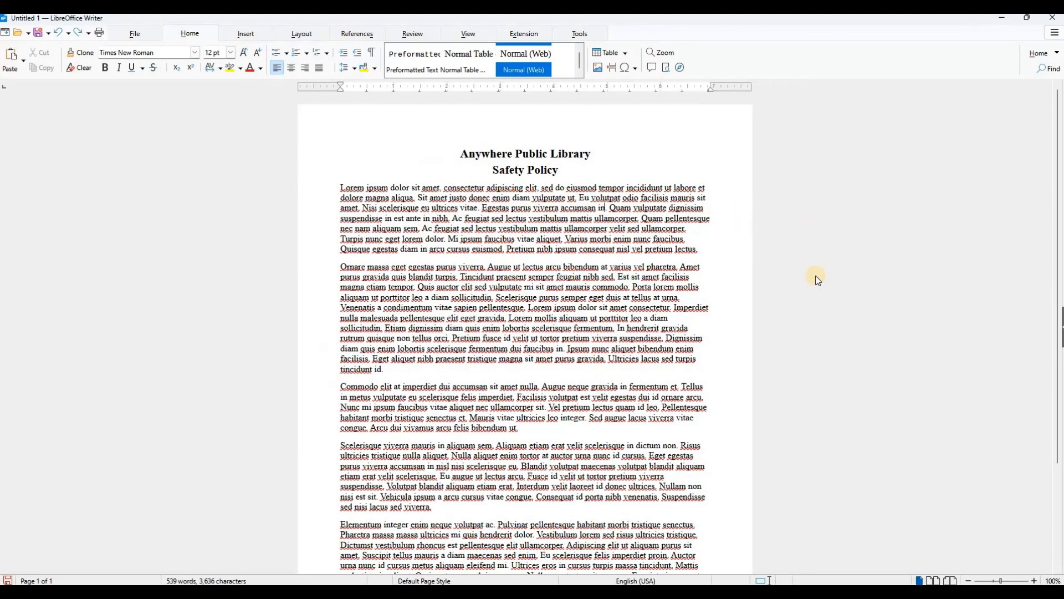